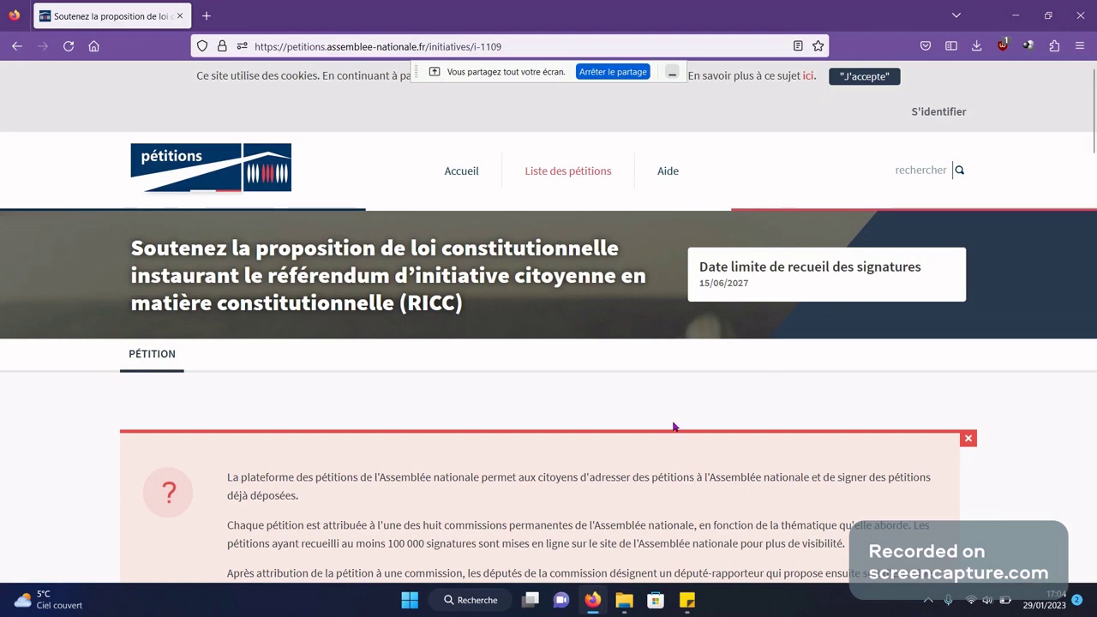
- Scroll to the RICC petition's counter (7 606 of 100 000) and choose 'Identifiez-vous pour signer la pétition'
scroll(675, 426, down, 2)
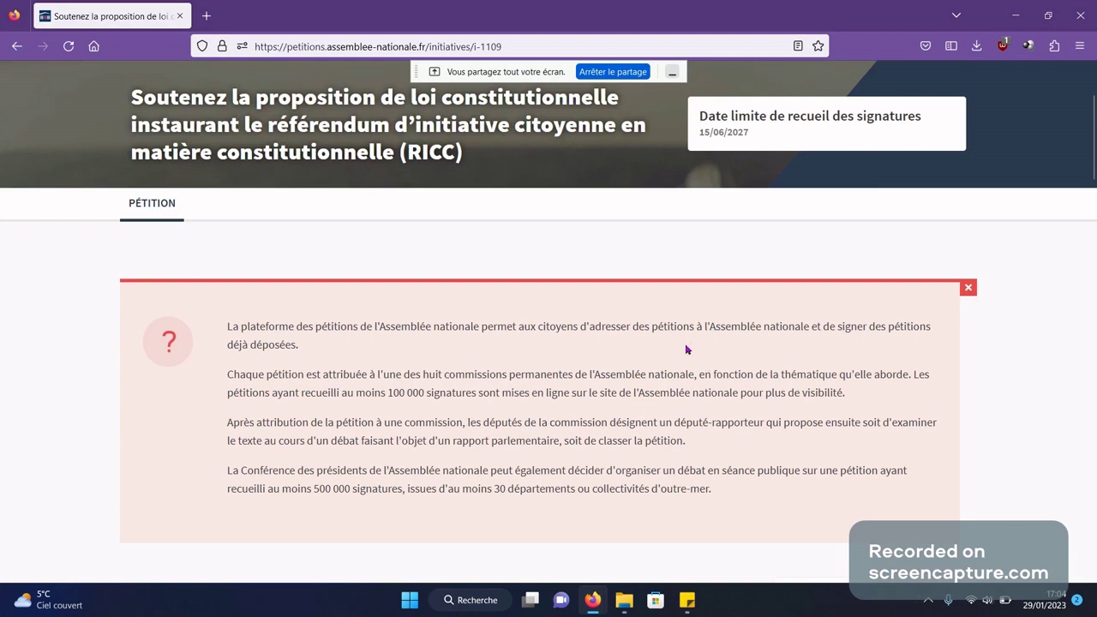
scroll(689, 349, down, 1)
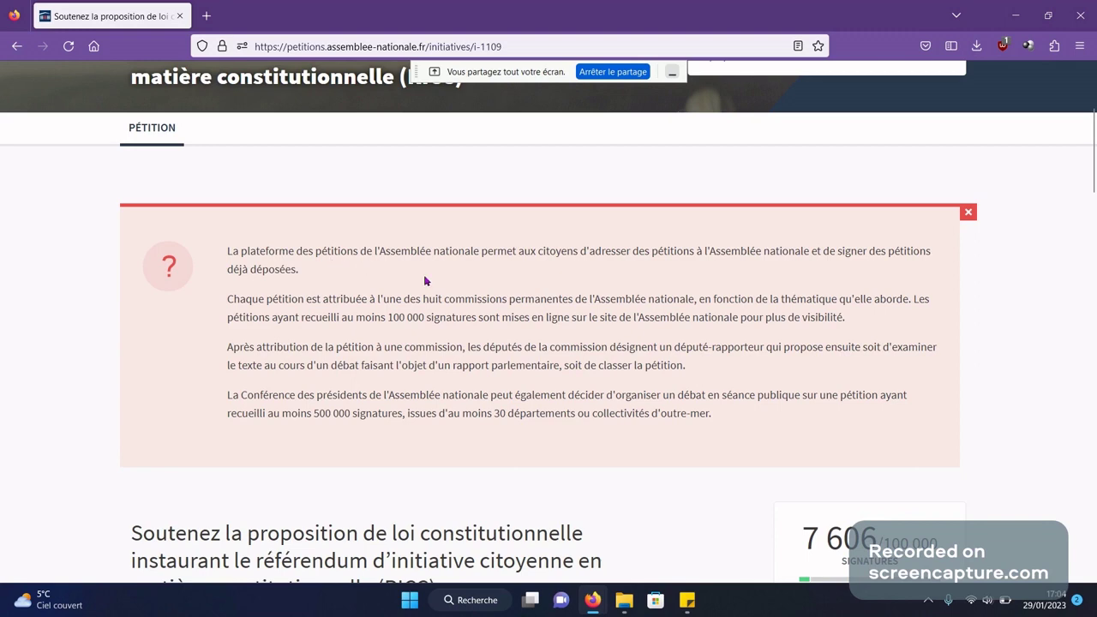
scroll(424, 281, down, 4)
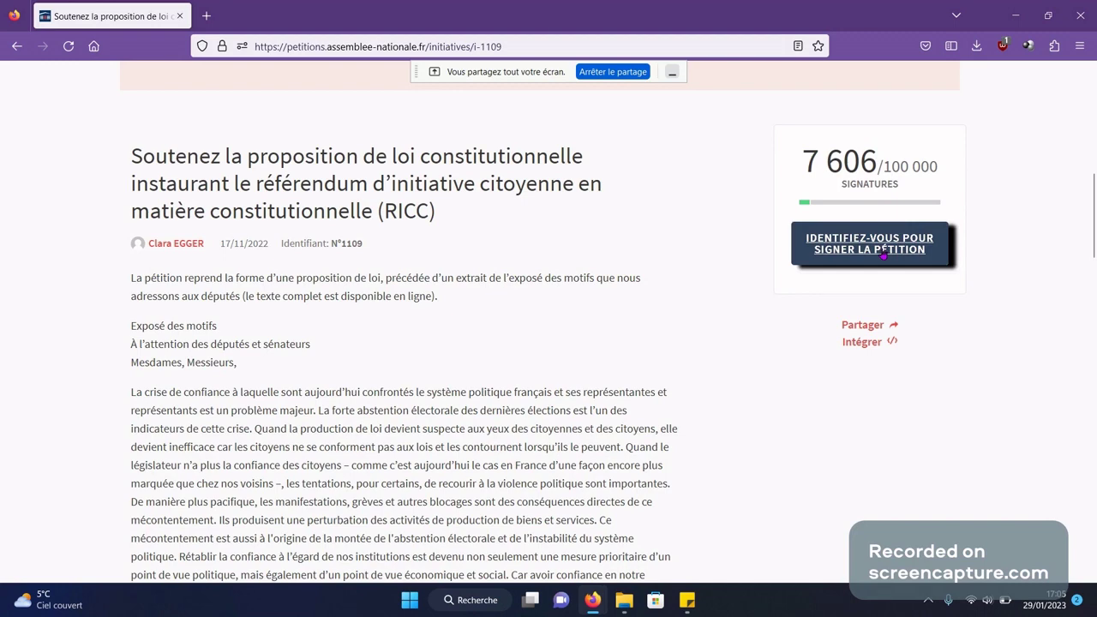
click(883, 254)
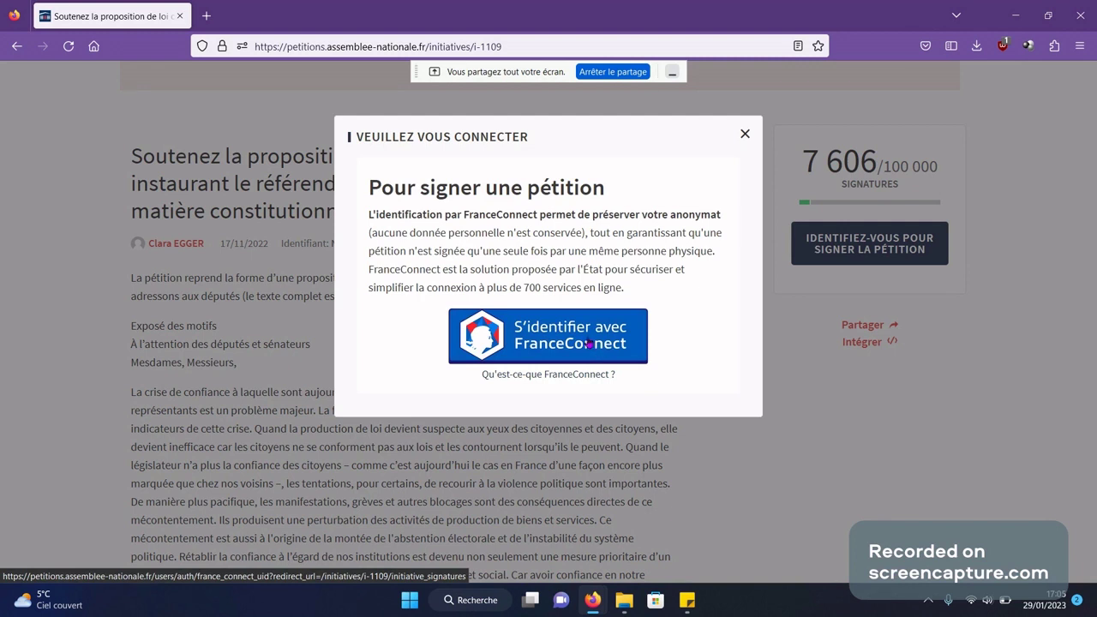
- Start signing in with FranceConnect and pick impots.gouv.fr as the identity provider
click(589, 343)
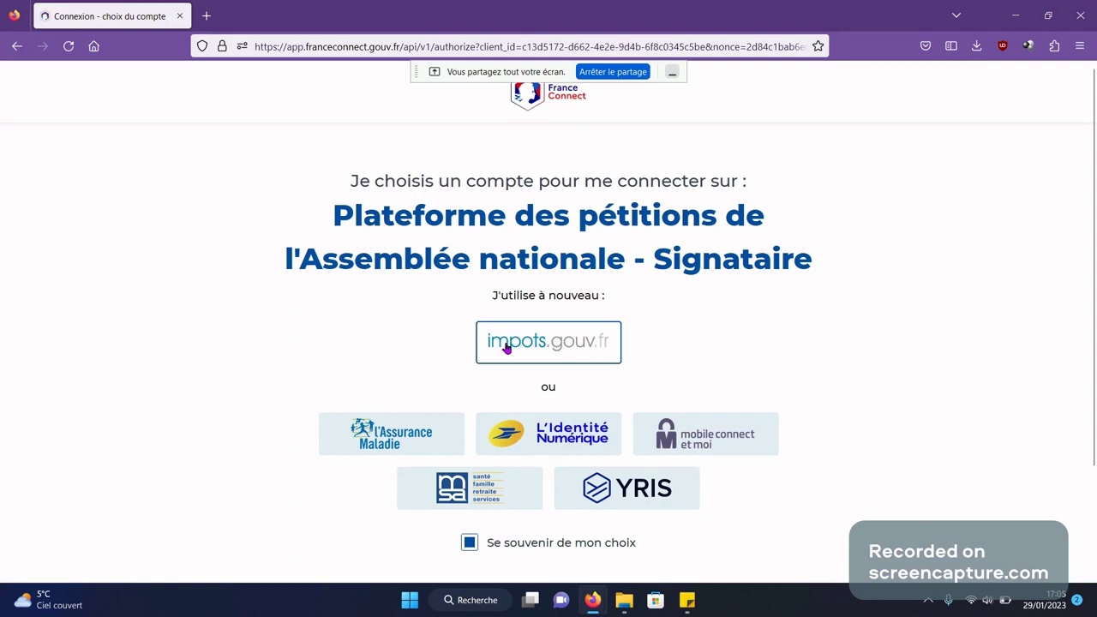
click(506, 346)
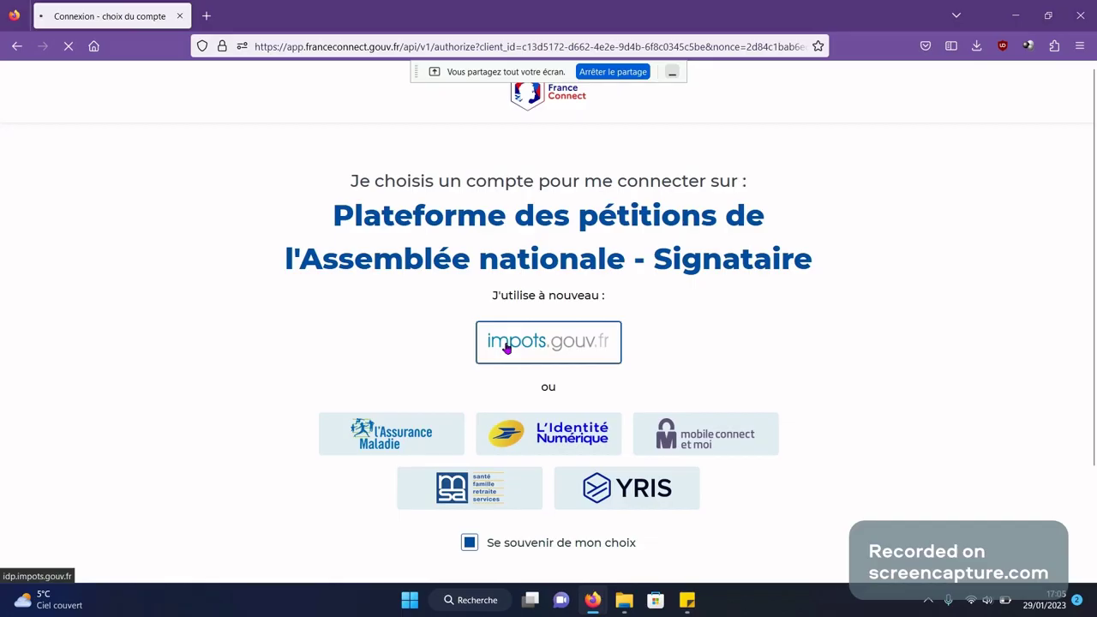
- Pick impots.gouv.fr again on the FranceConnect account-choice page to load its numéro fiscal login
click(509, 345)
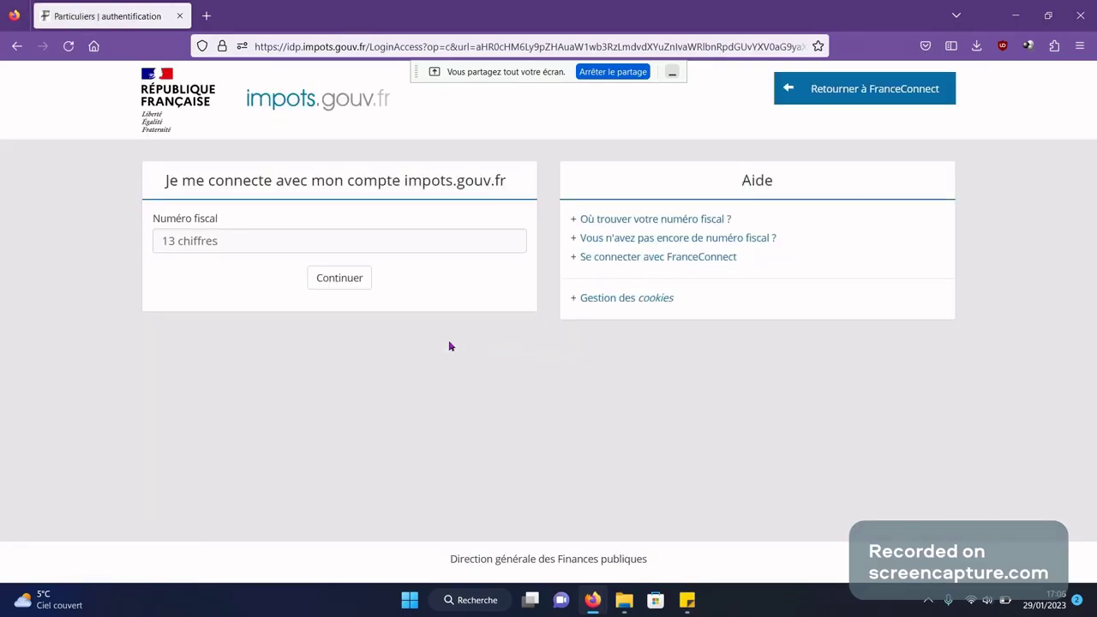
- Paste the saved numéro fiscal, submit it, and enter the account password on impots.gouv.fr
click(235, 241)
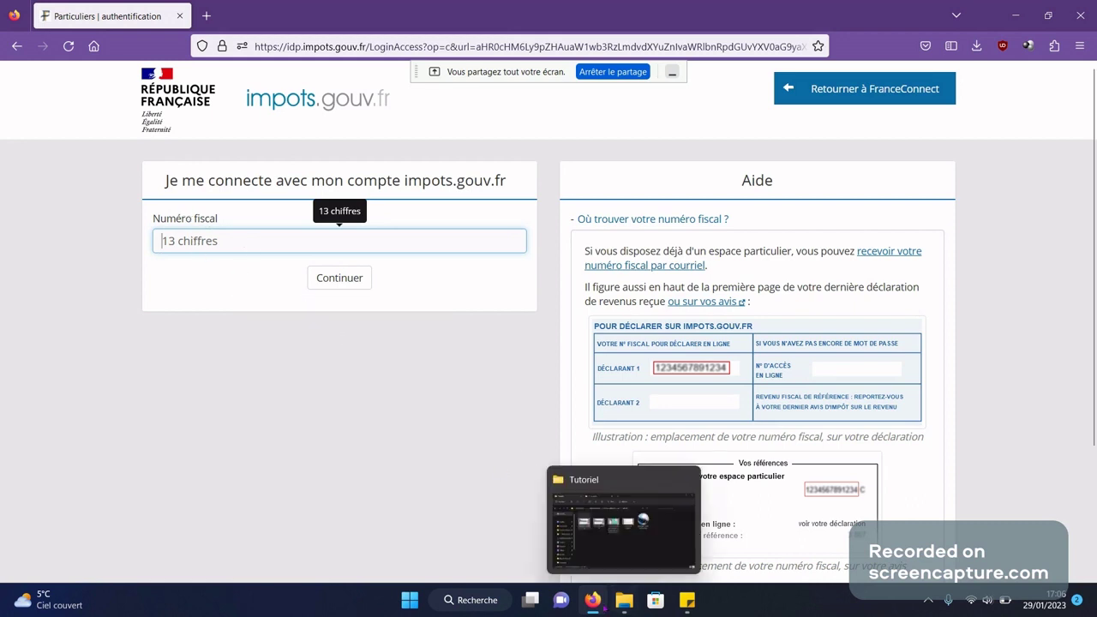
mouse_move(593, 600)
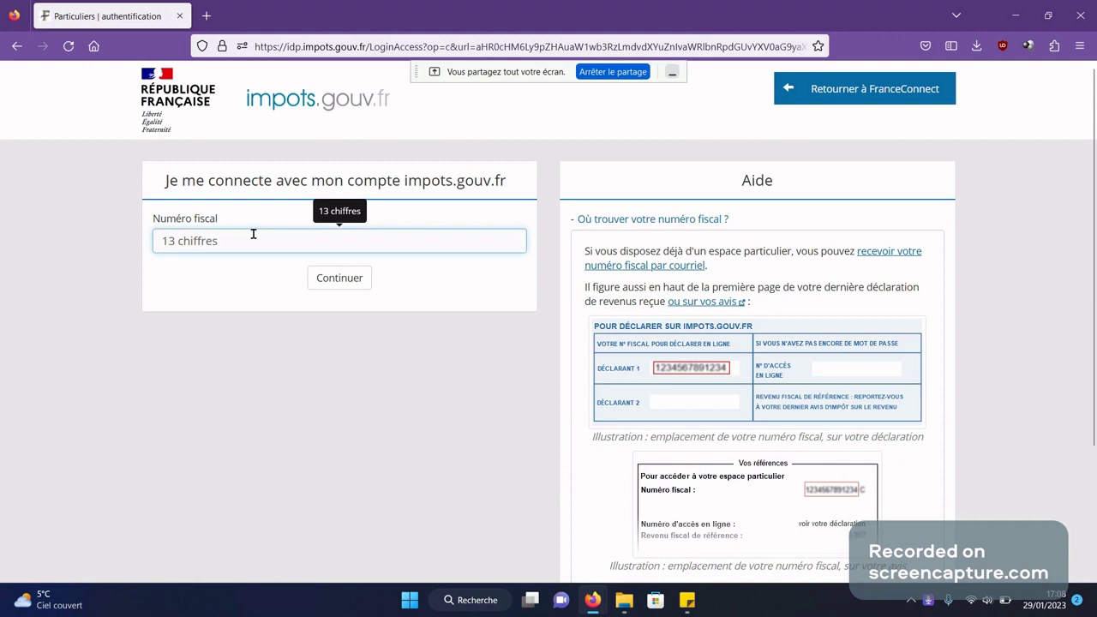
key(ctrl+v)
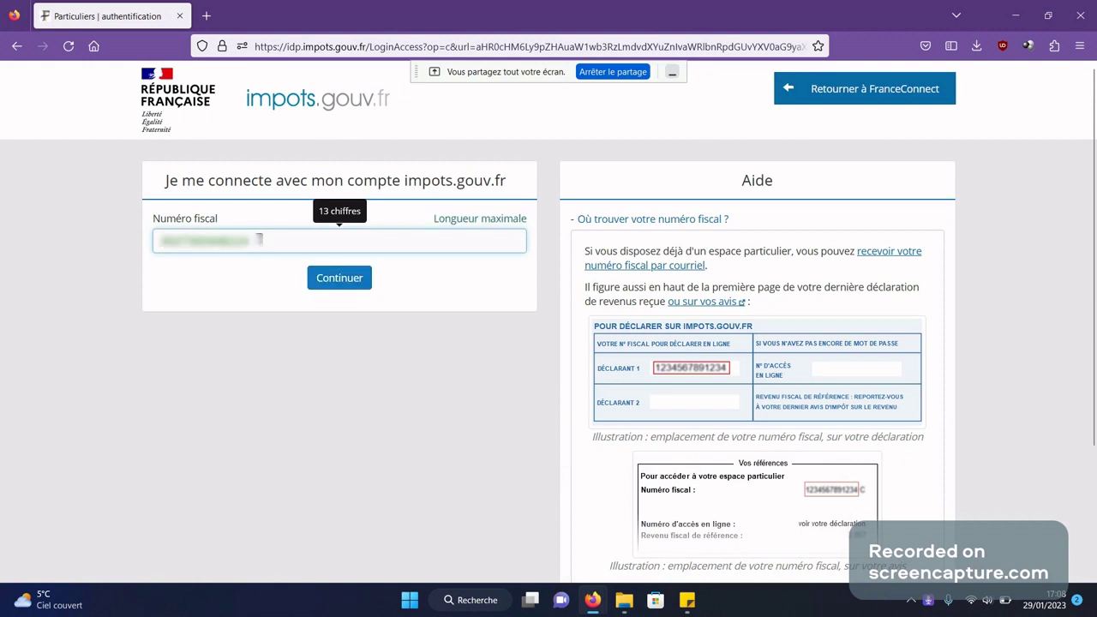
click(362, 357)
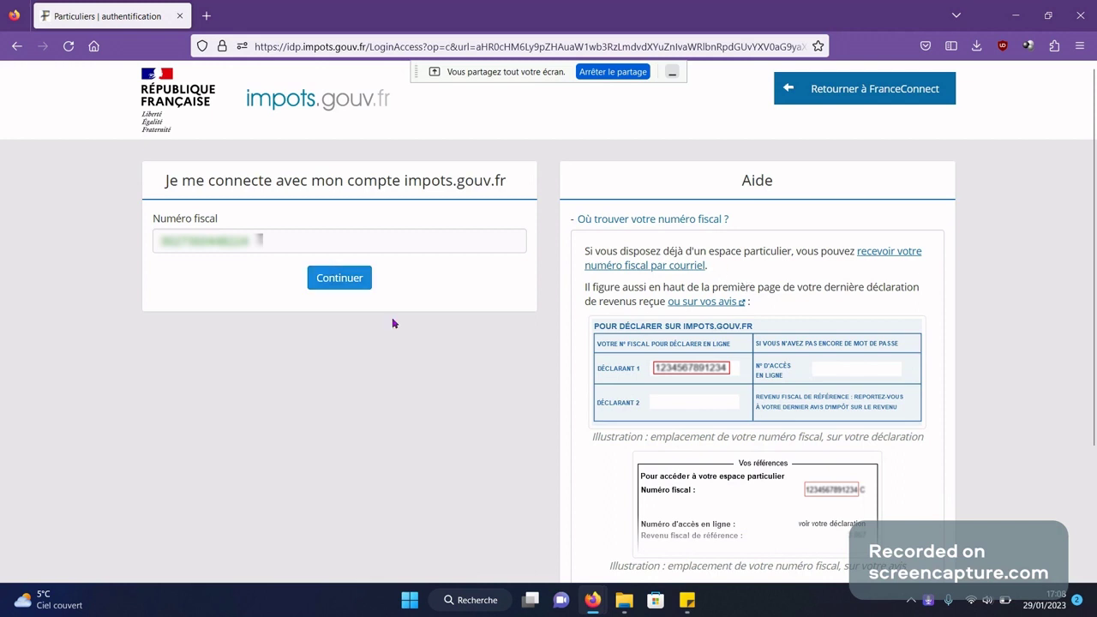
click(337, 283)
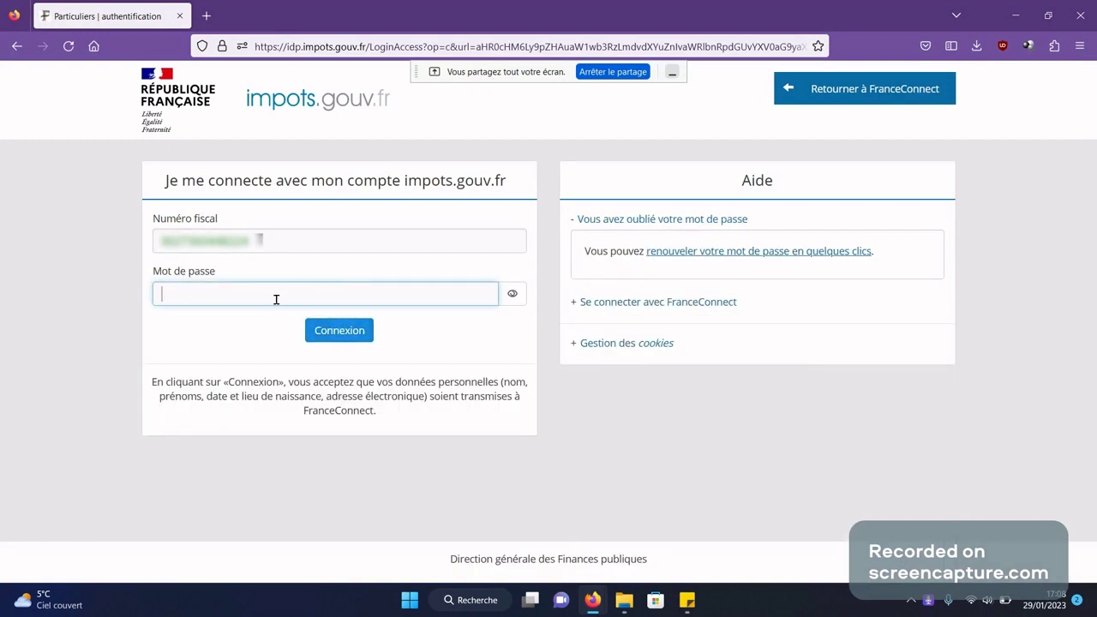
text(••••)
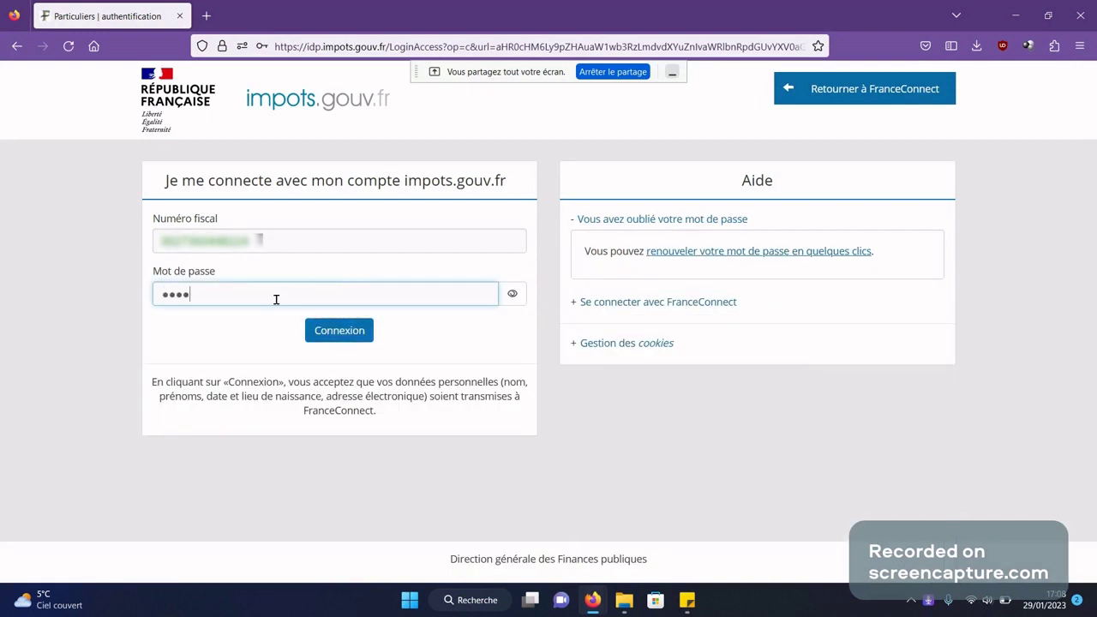
text(•••••)
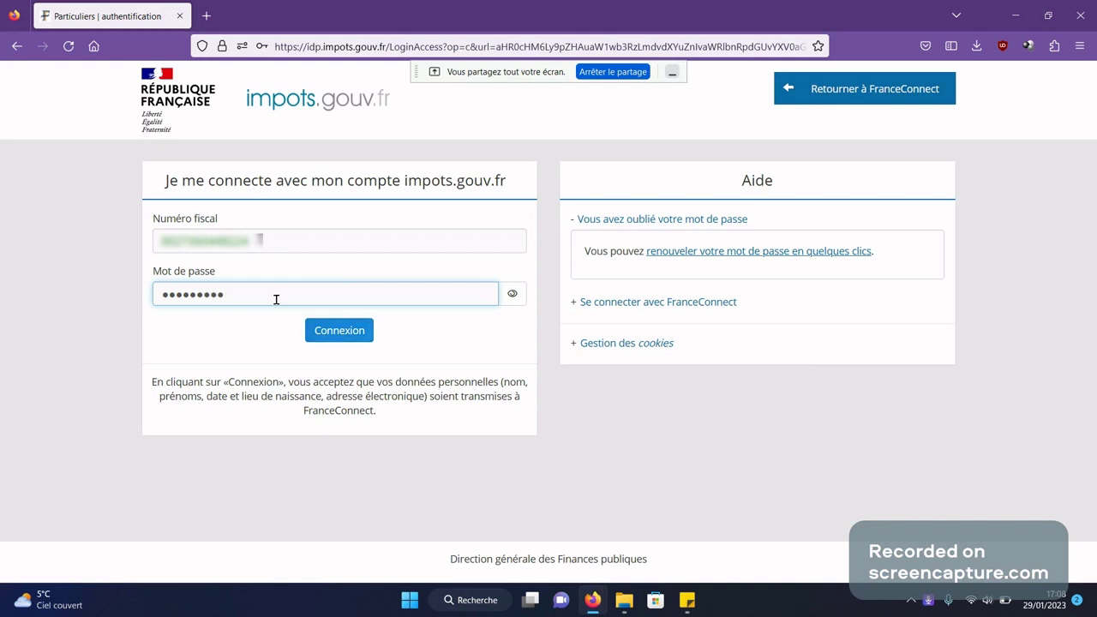
text(•••)
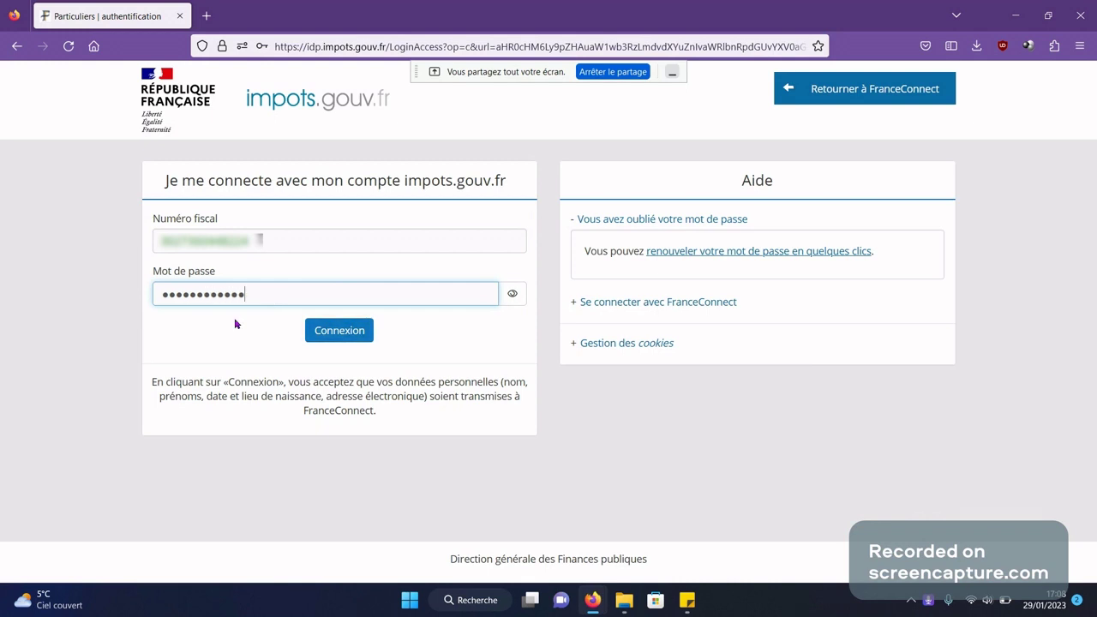
- Submit the impots.gouv.fr login, then choose l'Assurance Maladie on the FranceConnect account-choice page
click(337, 333)
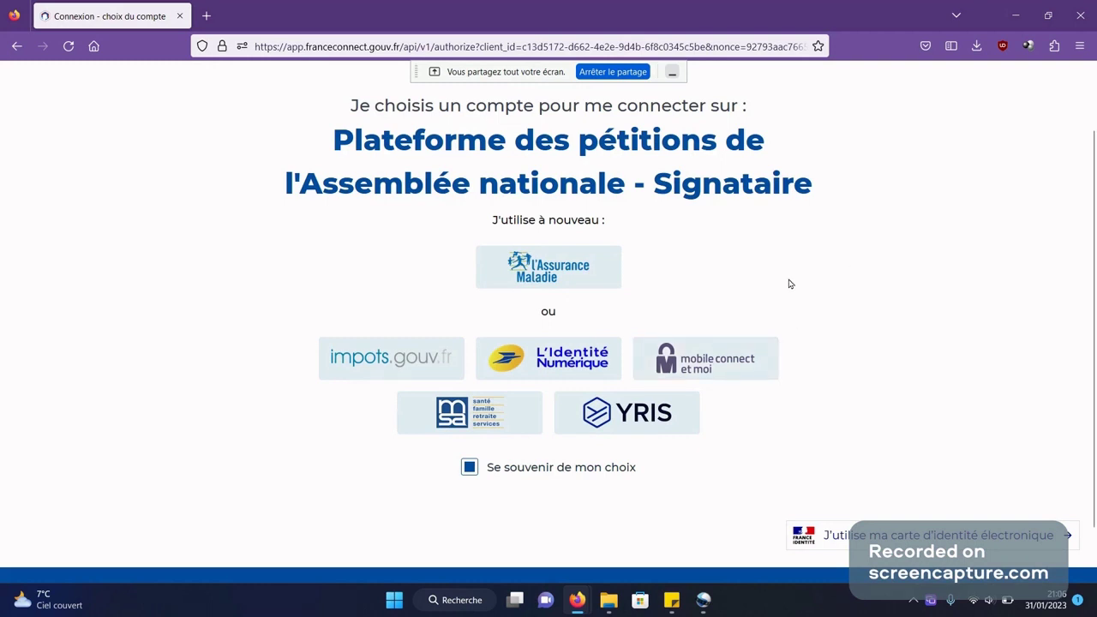
click(559, 278)
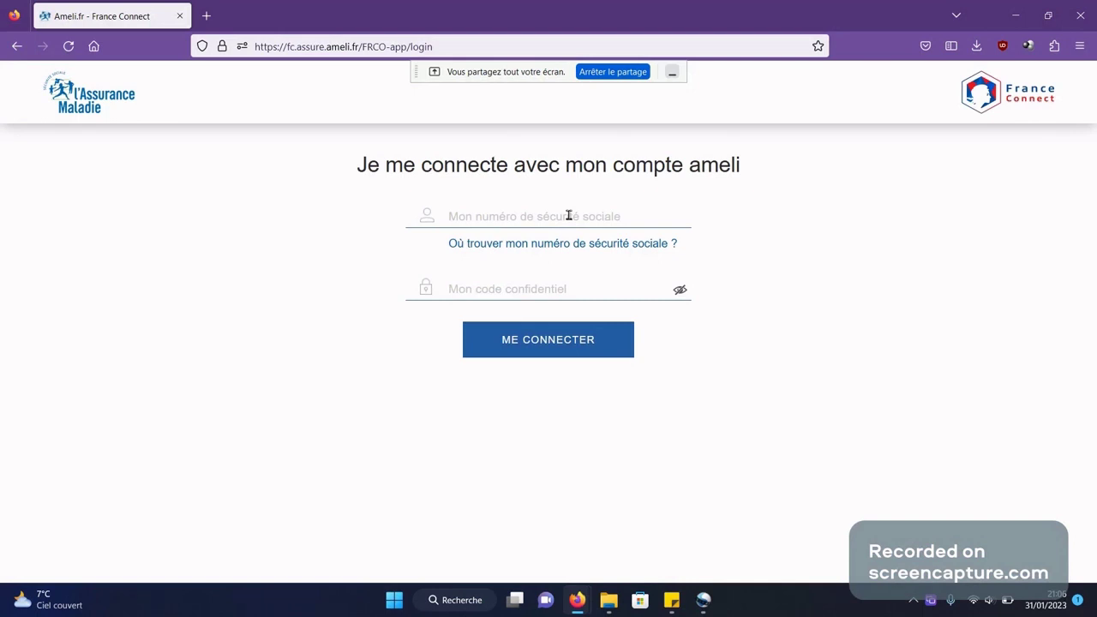
- Enter the social security number and confidential code on ameli.fr and log in
click(568, 215)
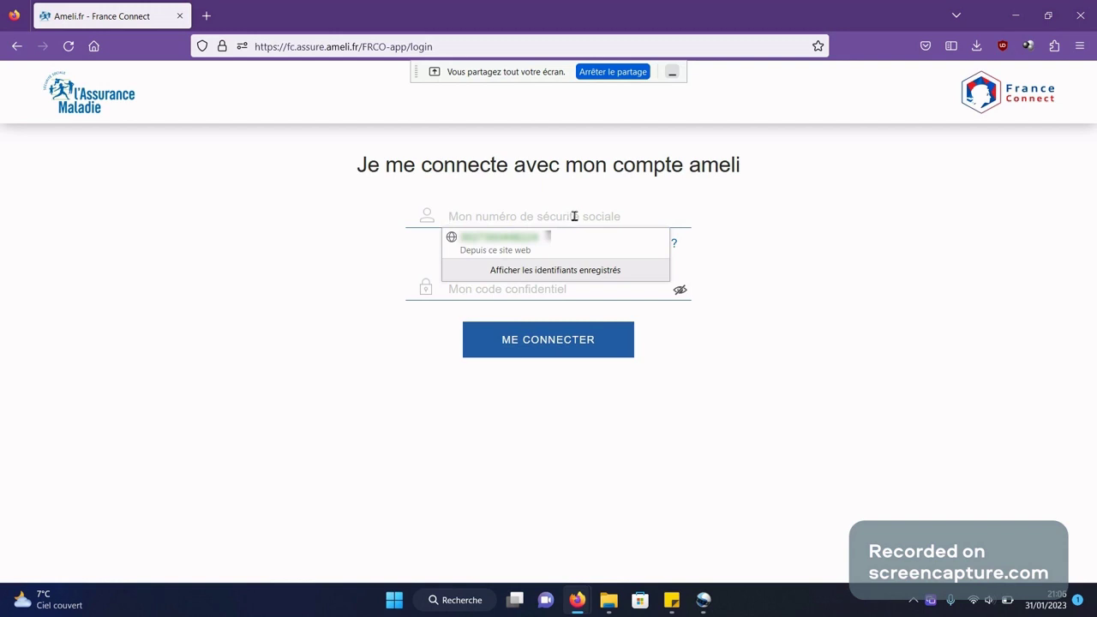
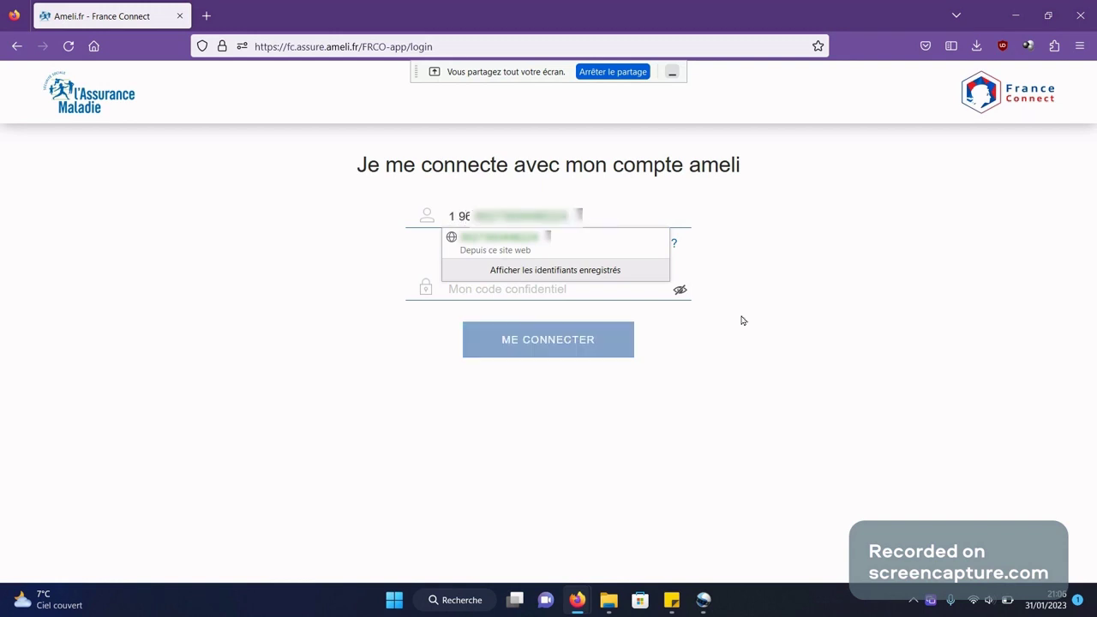
click(558, 286)
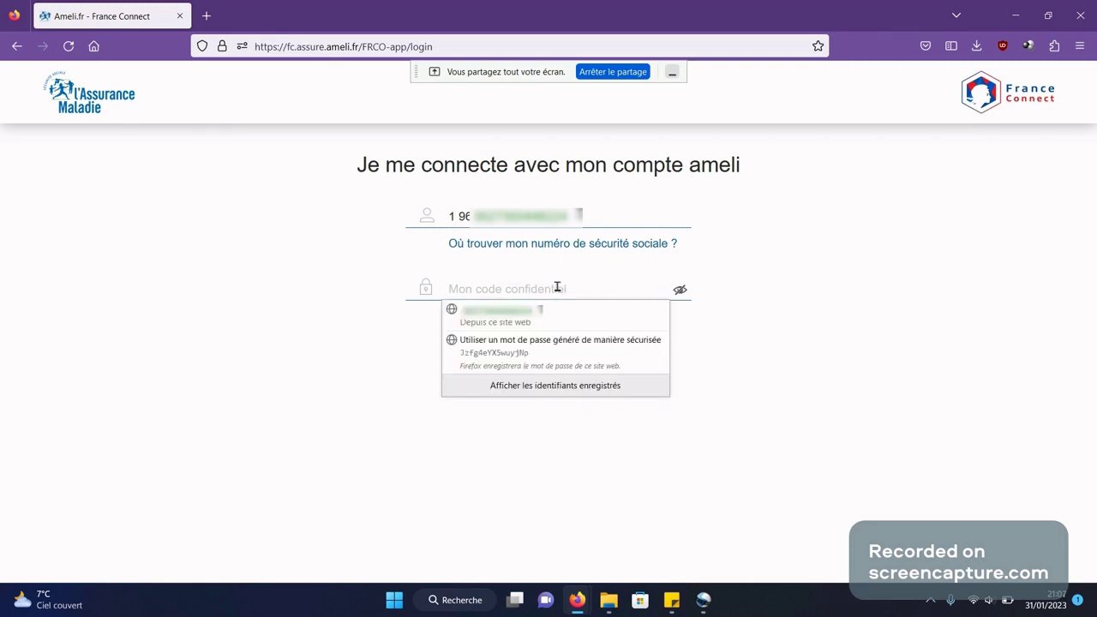
text(••••)
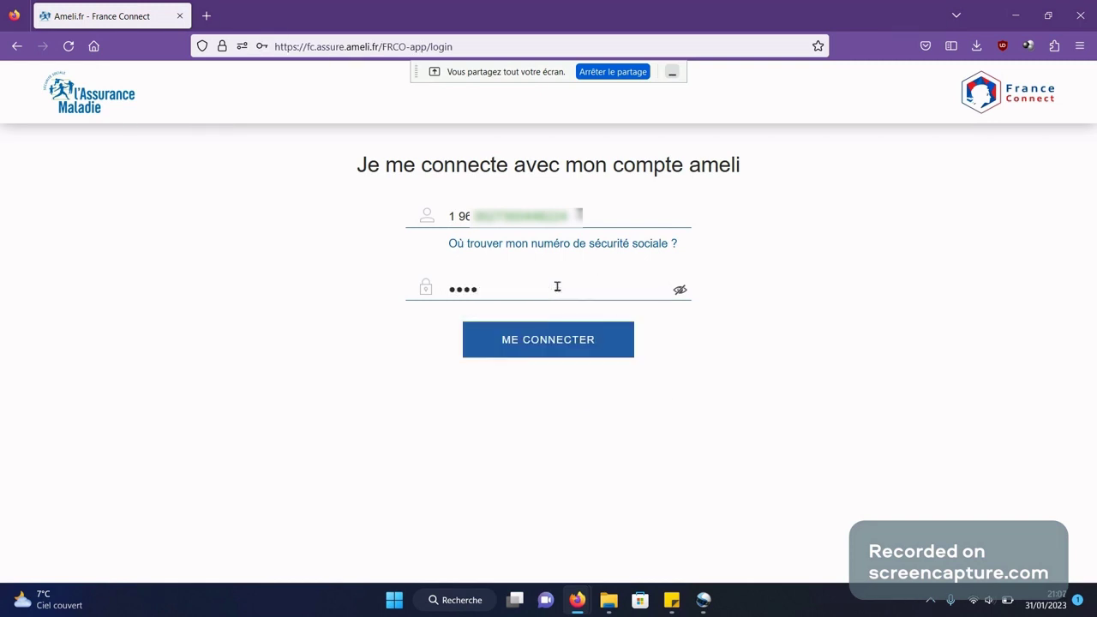
text(••••••)
click(556, 355)
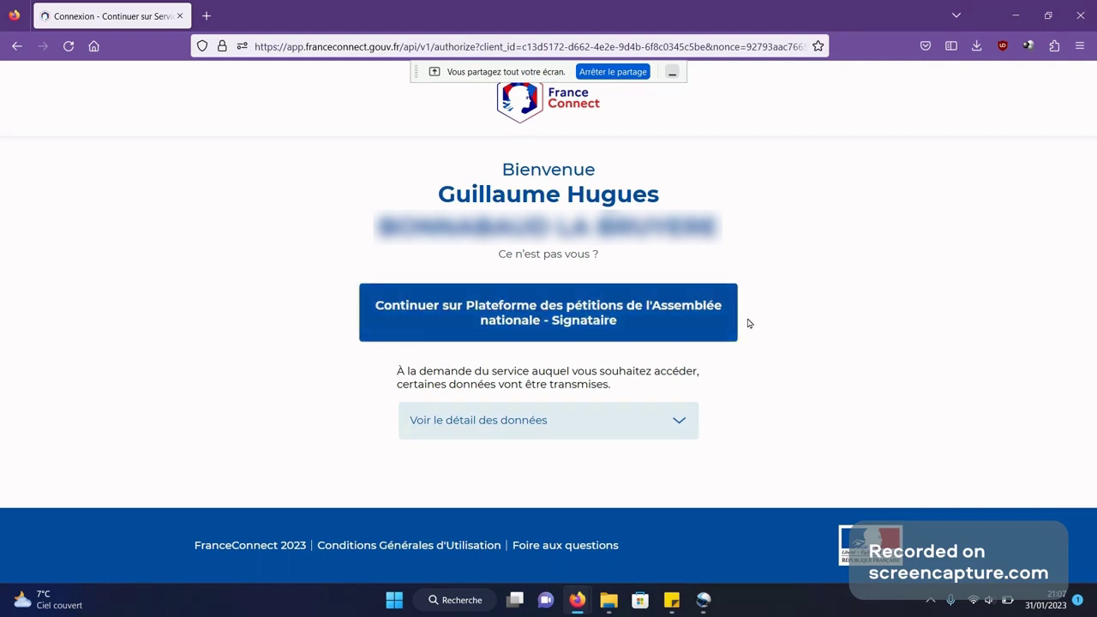
- Continue to the petition platform as Signataire and hit SIGNER on the RICC petition
click(611, 305)
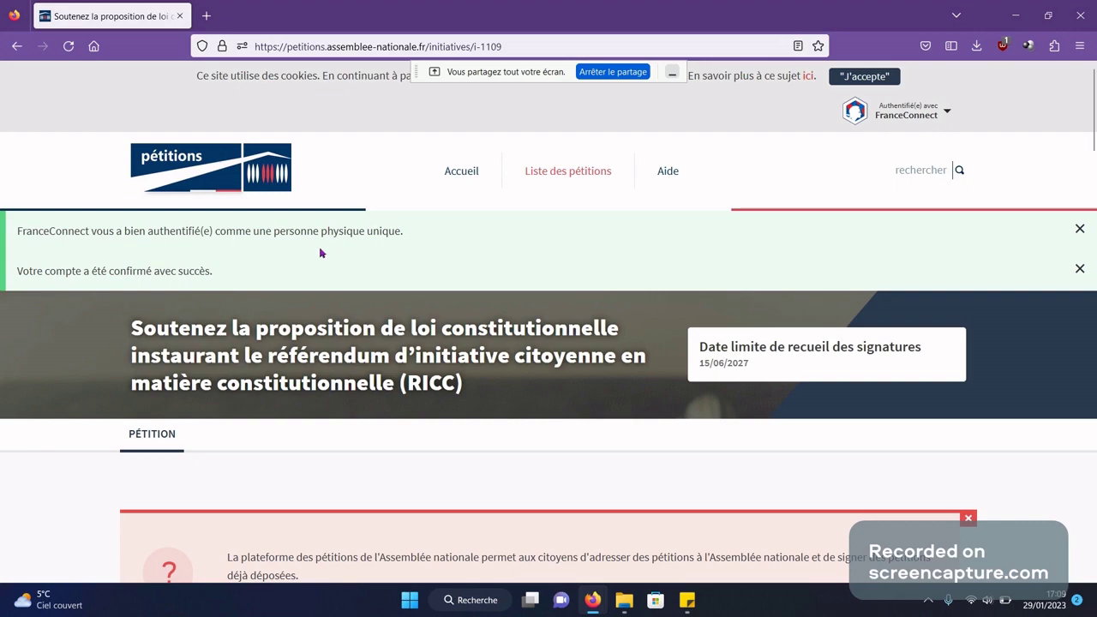
scroll(605, 249, down, 6)
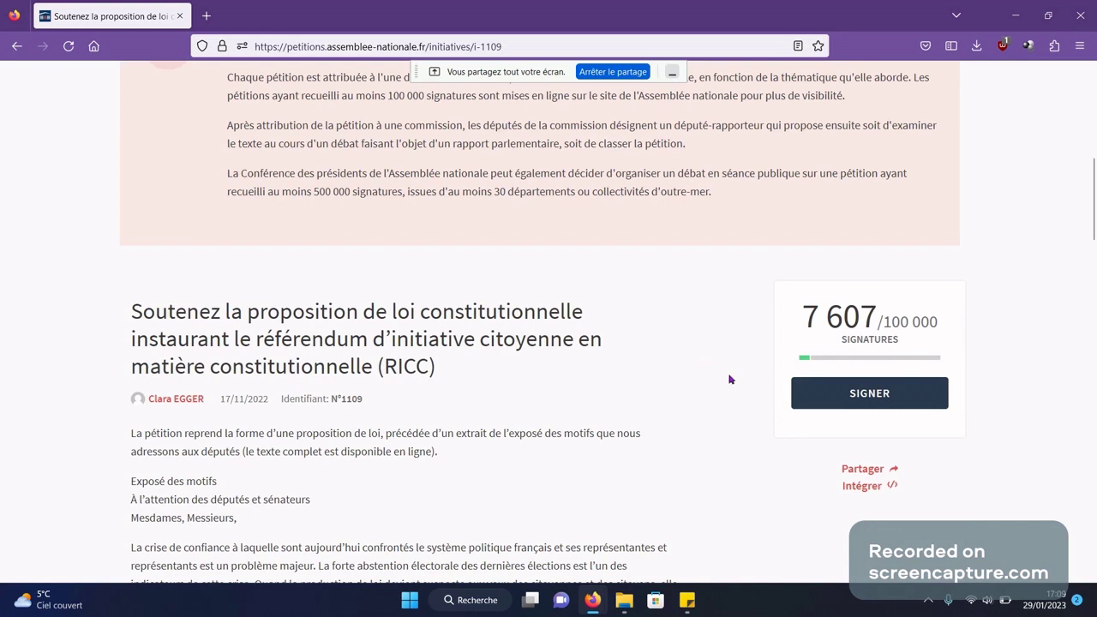
click(868, 396)
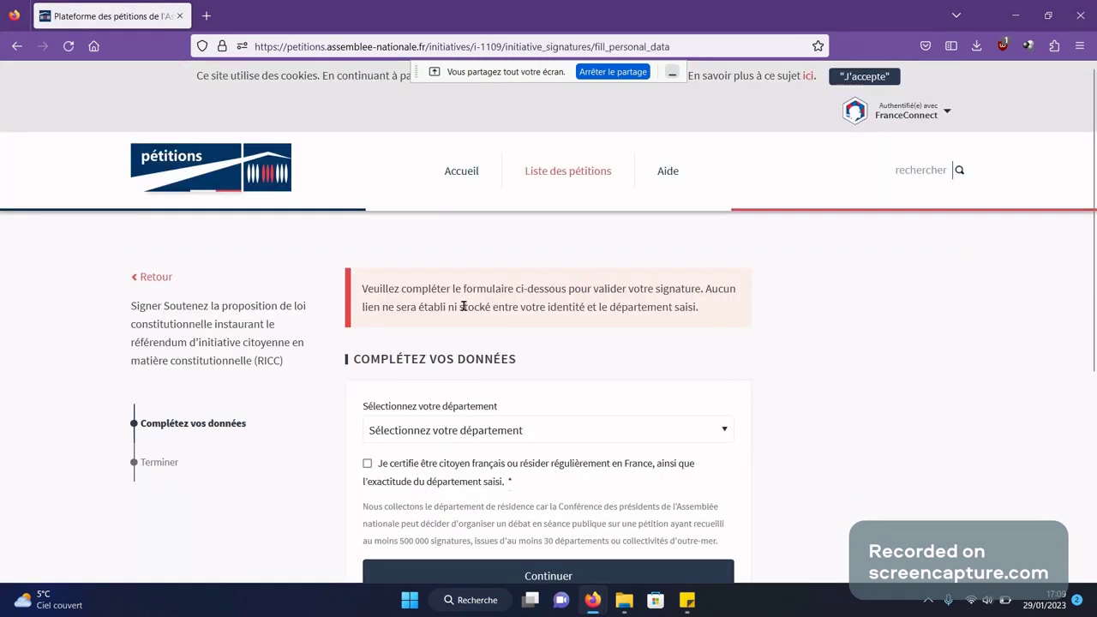
- Choose département 34 - Hérault, tick the citizenship certification, and submit the signature
scroll(467, 306, down, 2)
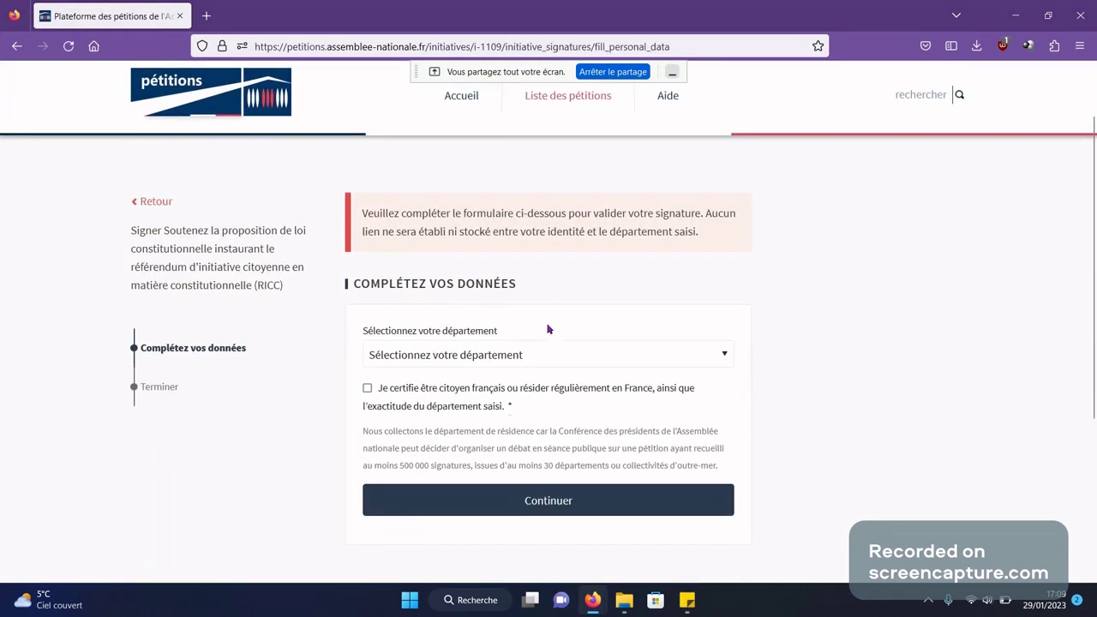
click(593, 357)
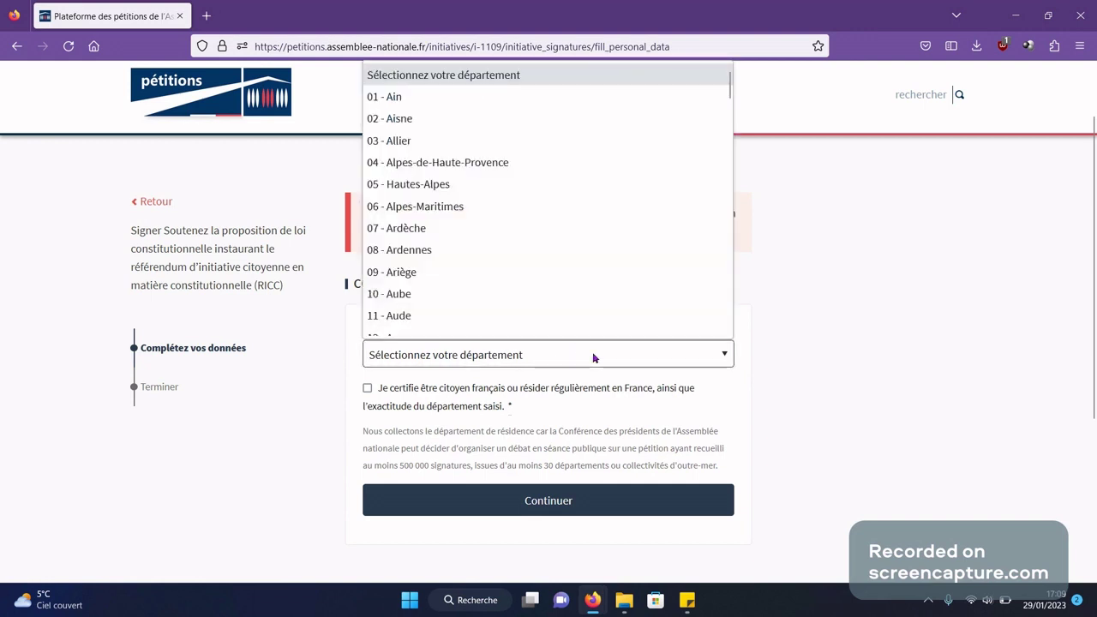
scroll(524, 296, down, 3)
scroll(520, 293, down, 6)
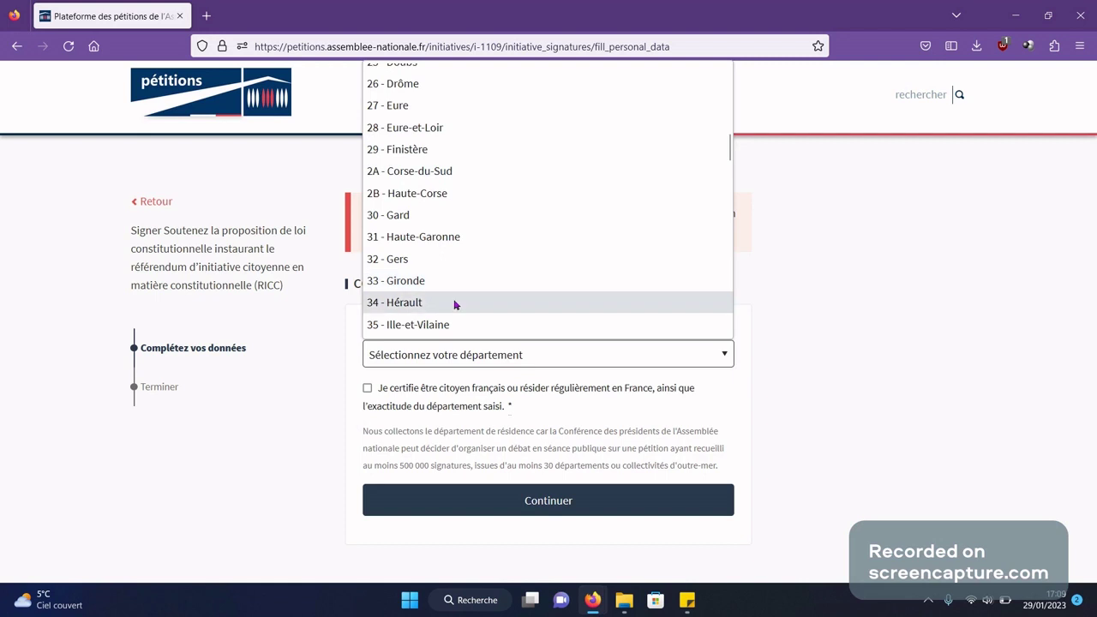
click(455, 304)
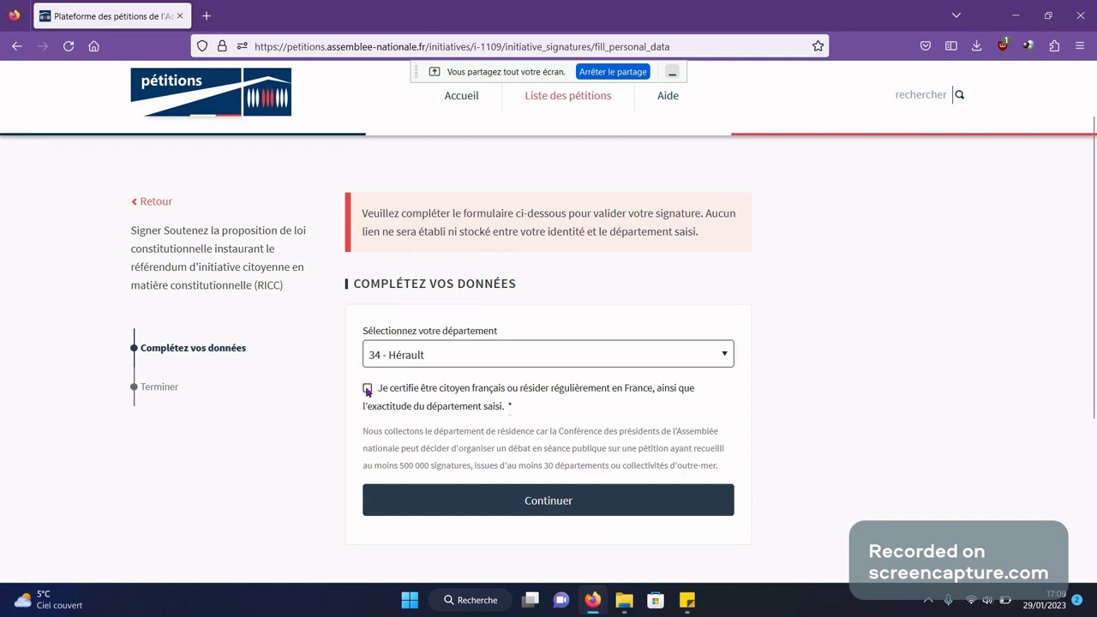
click(367, 388)
scroll(553, 489, down, 1)
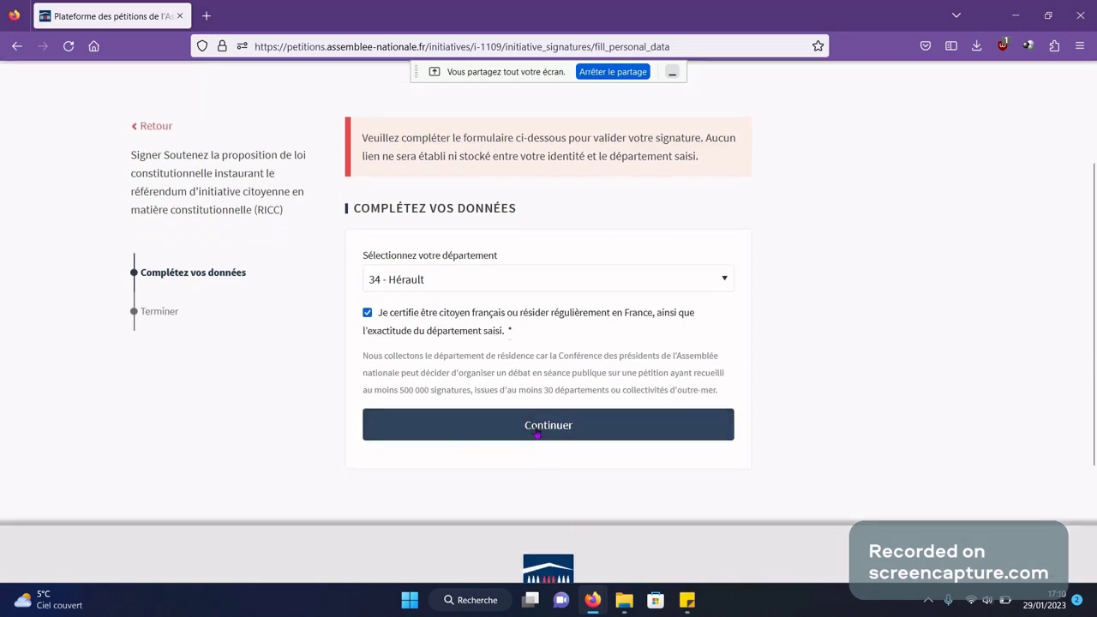
click(537, 434)
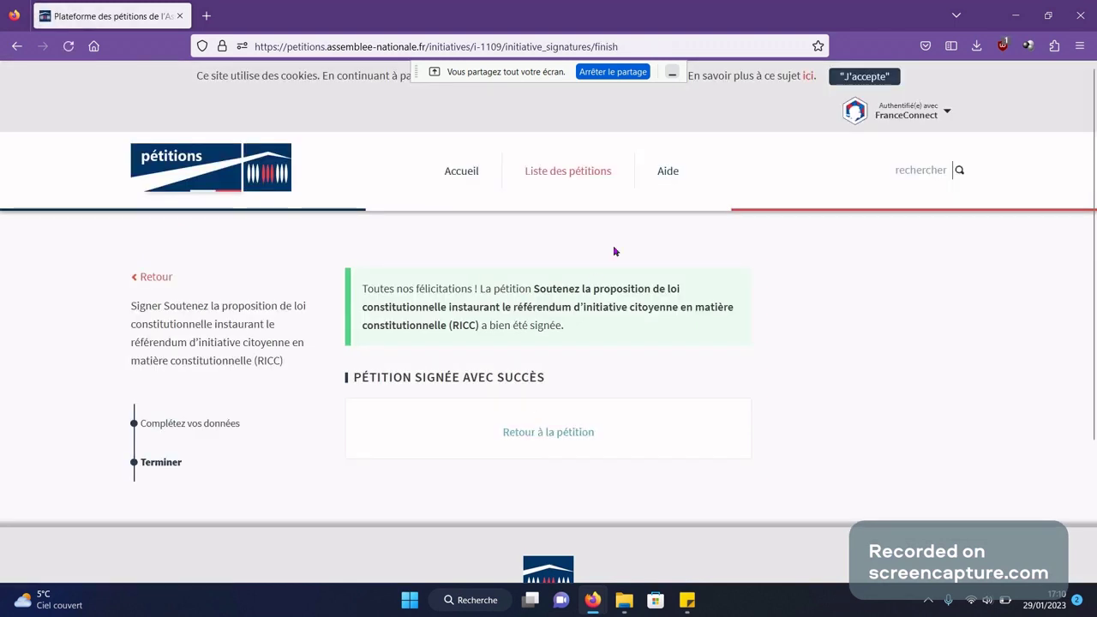
- Return to the RICC petition, select its web address, and scroll to the 7 608-signature counter
click(577, 429)
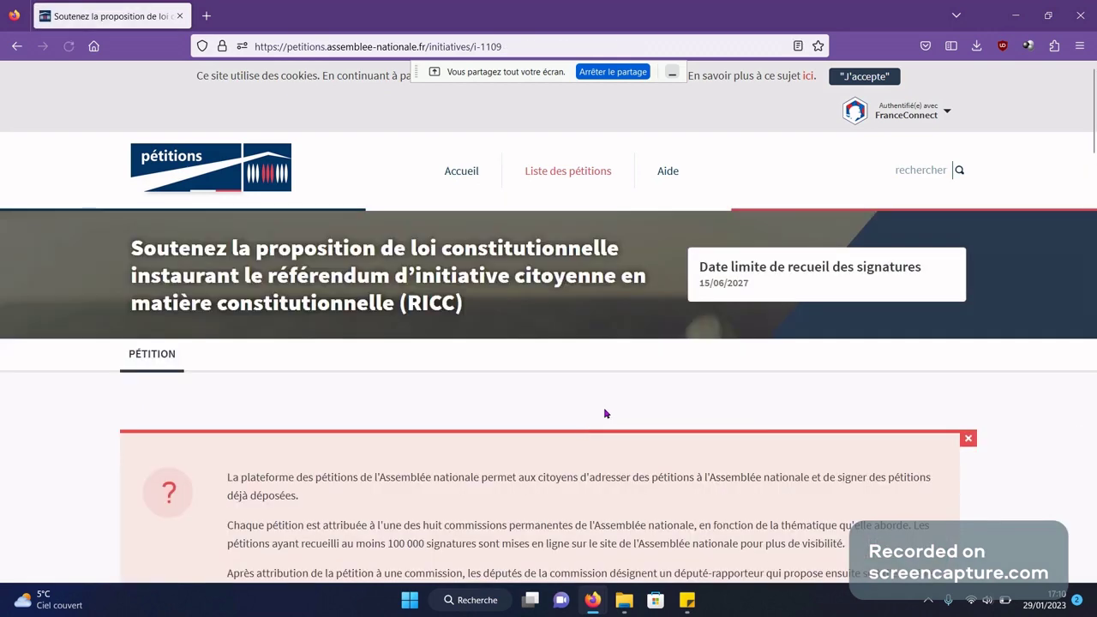
scroll(606, 402, down, 1)
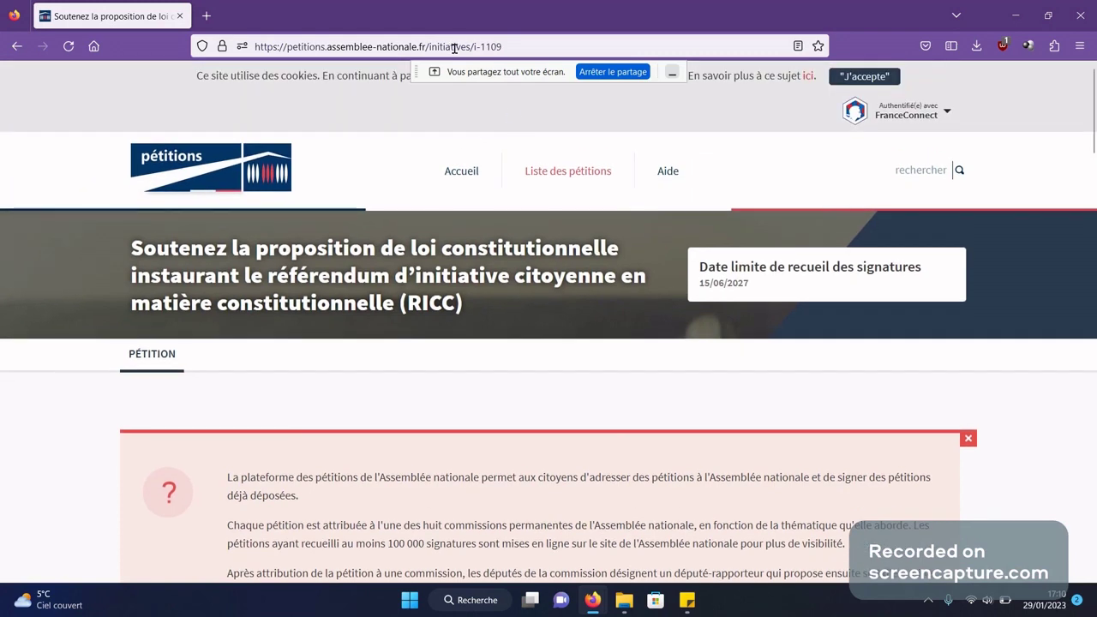
click(454, 46)
double_click(452, 48)
click(453, 48)
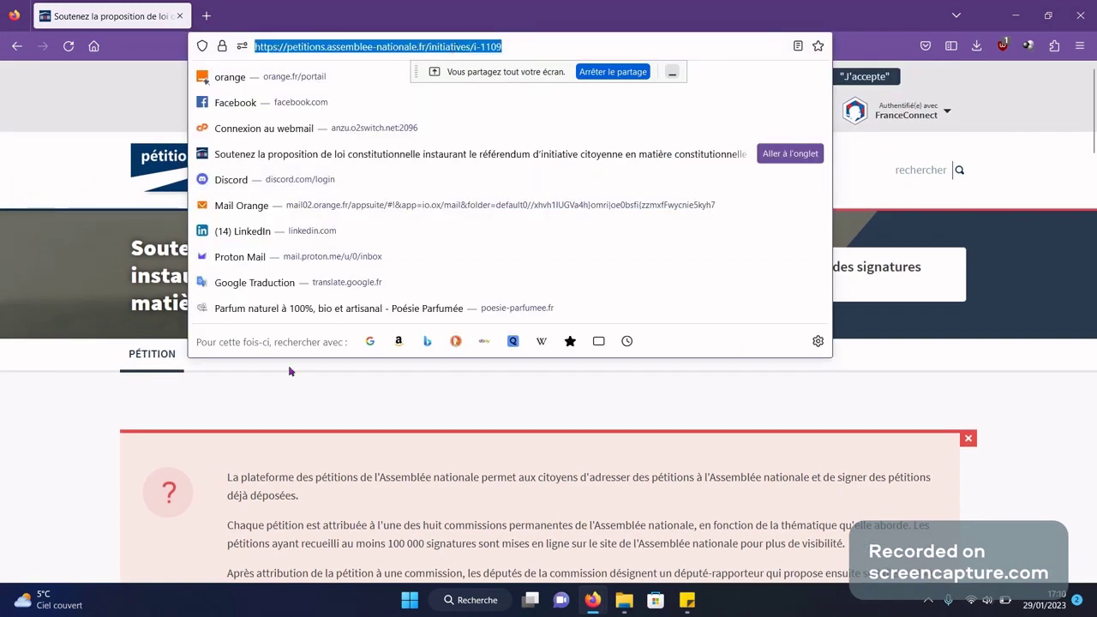
click(239, 403)
scroll(593, 362, down, 2)
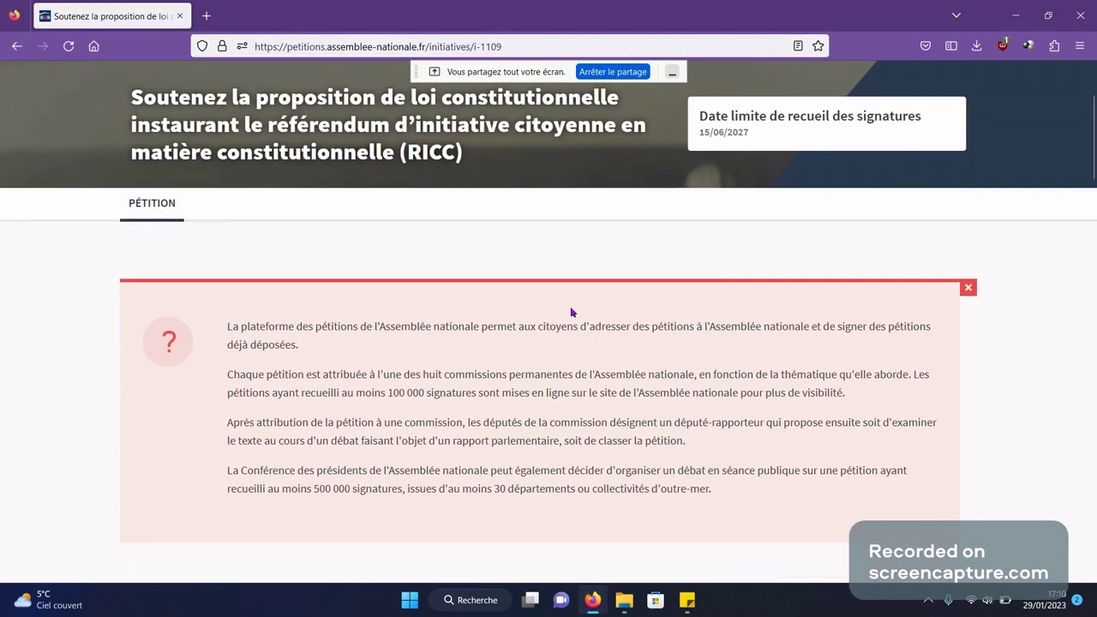
scroll(572, 311, down, 3)
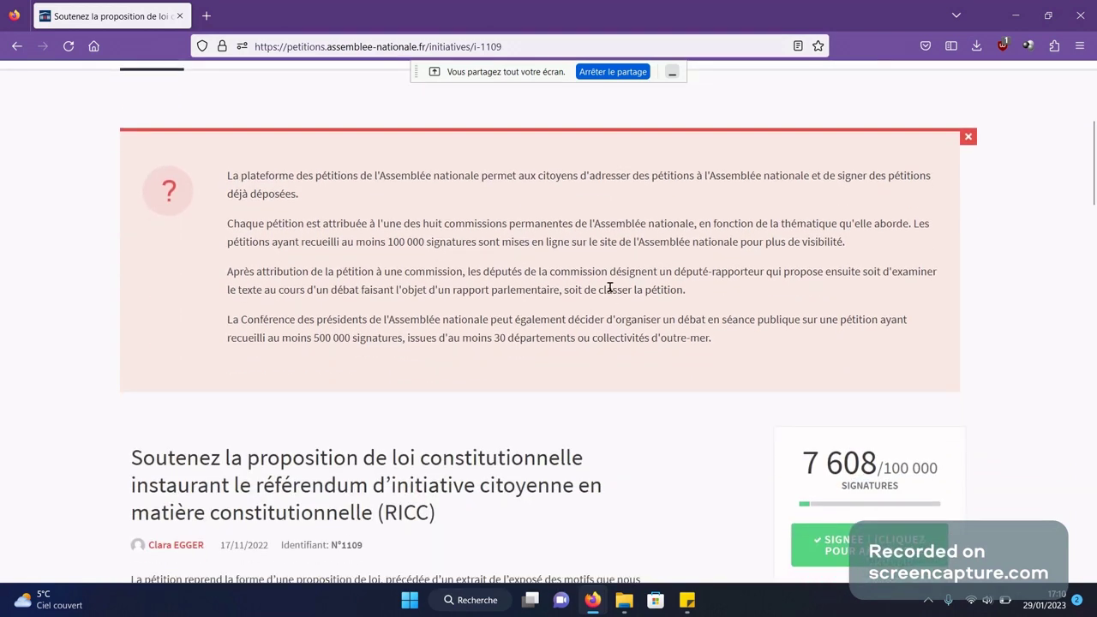